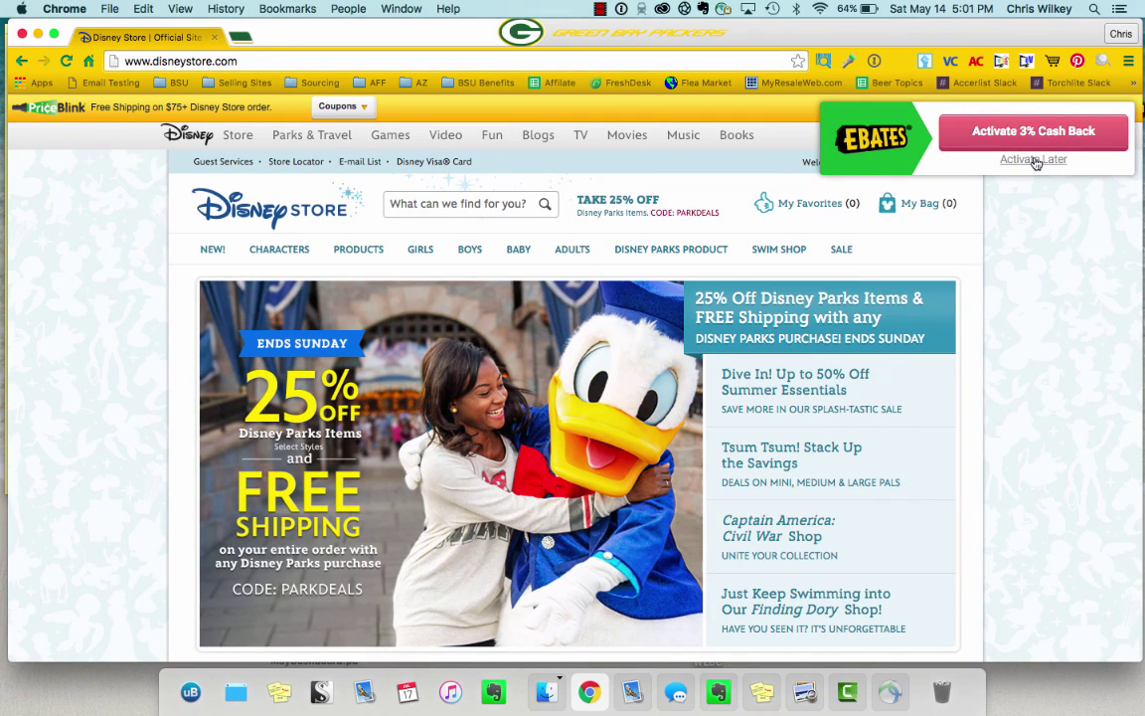
- Dismiss the Ebates offer, open Disney Store's 687-item Sale listing, and scan it with OAXray
left_click(1034, 160)
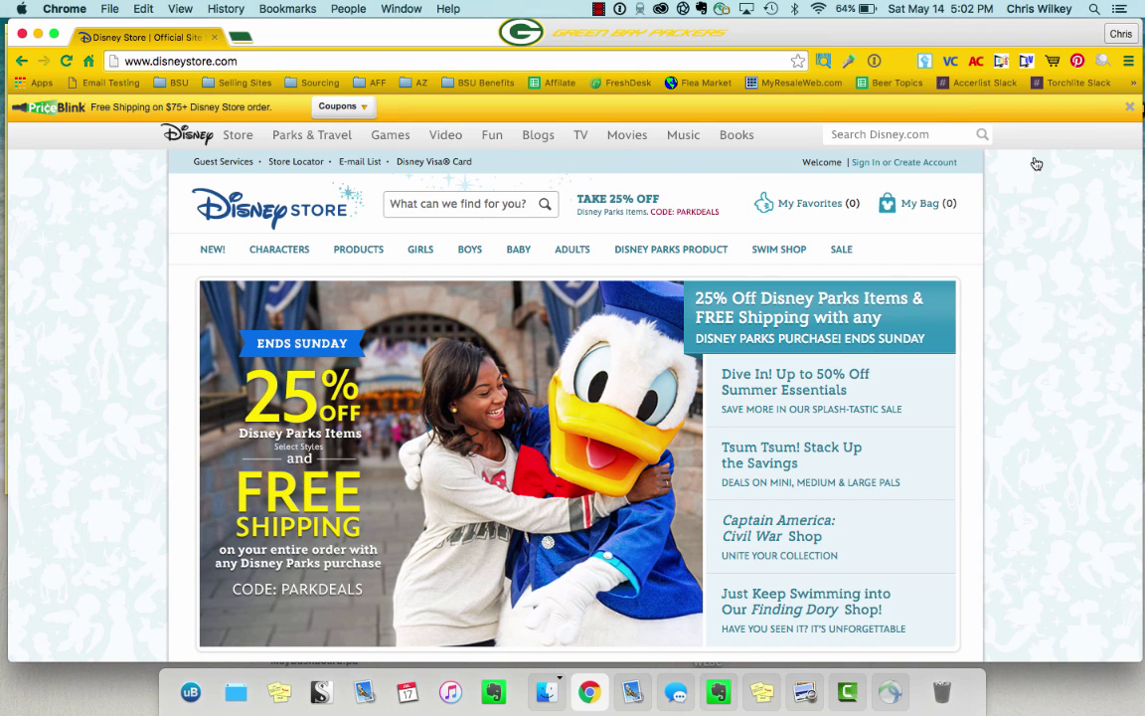
left_click(840, 252)
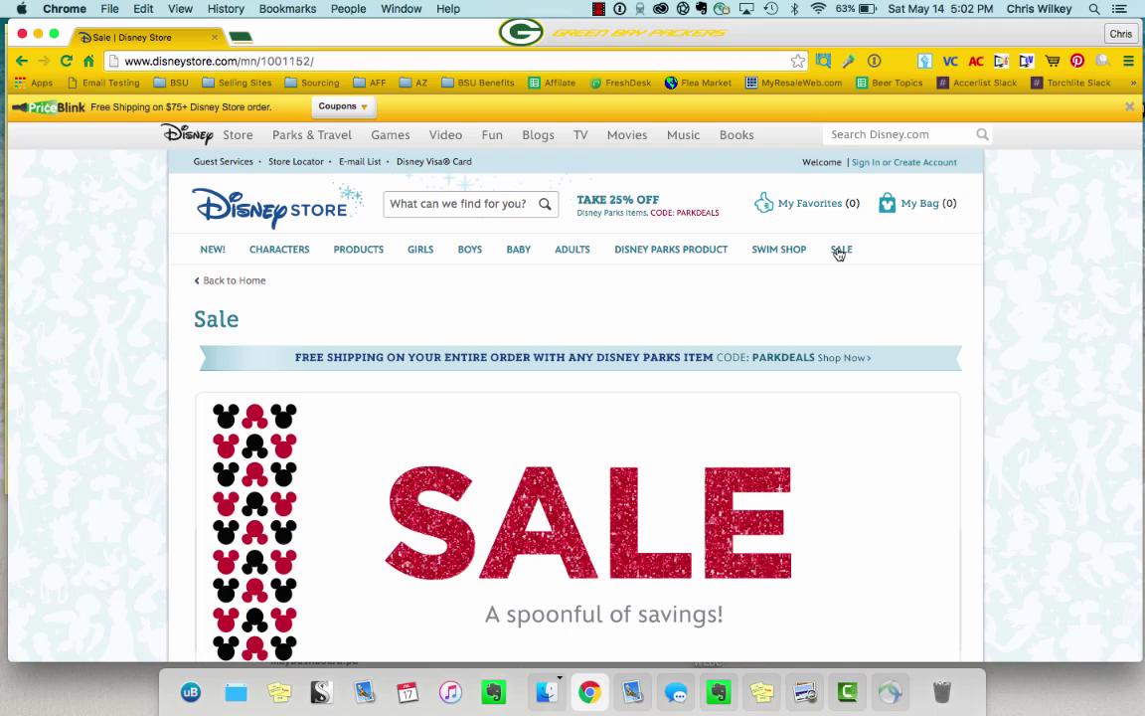
scroll(618, 361, "down", 10)
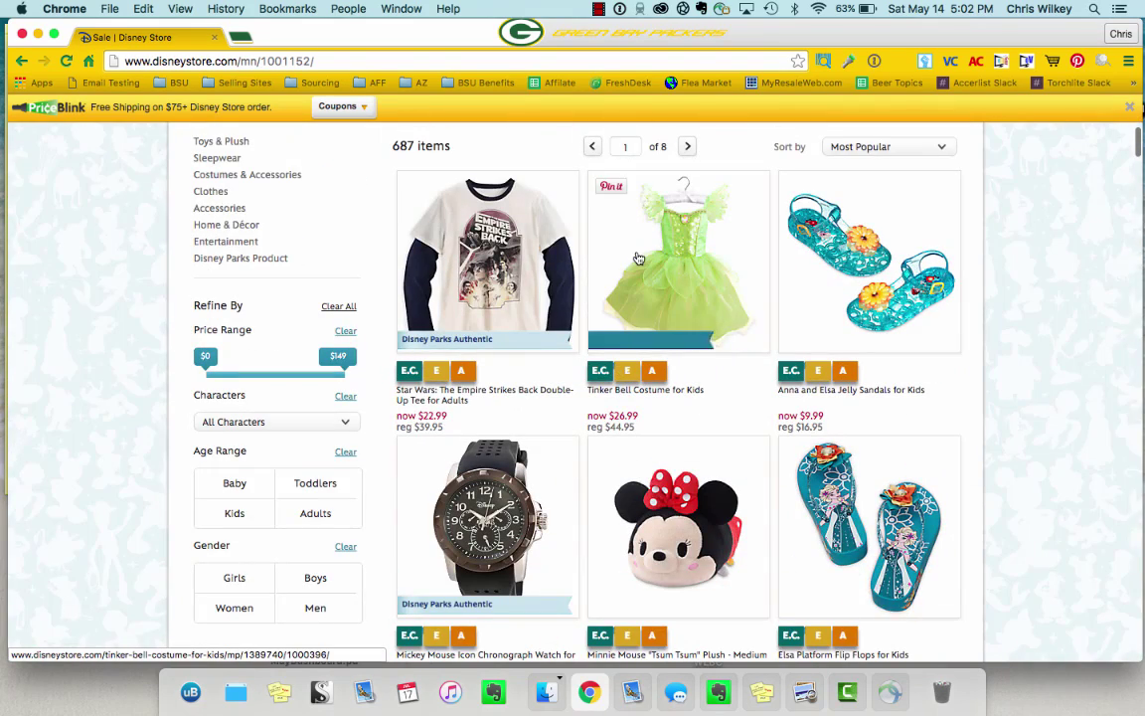
scroll(633, 256, "down", 3)
left_click(823, 61)
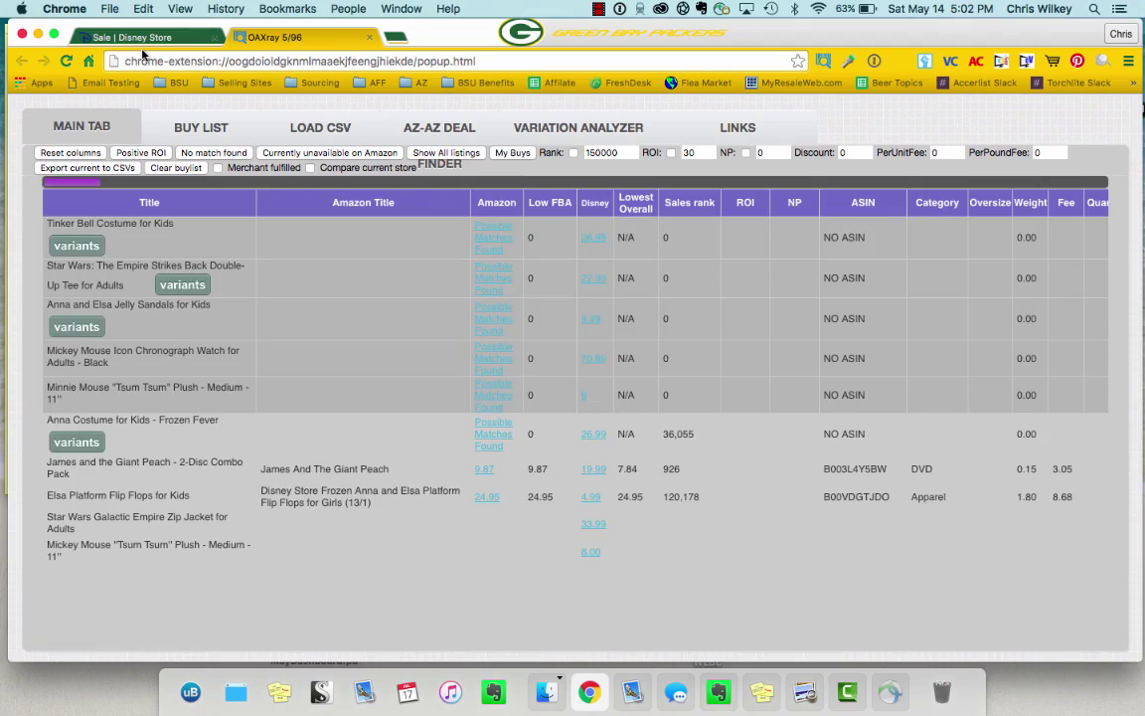
- Return to the Disney Store Sale listing and advance to its second page of items
left_click(145, 40)
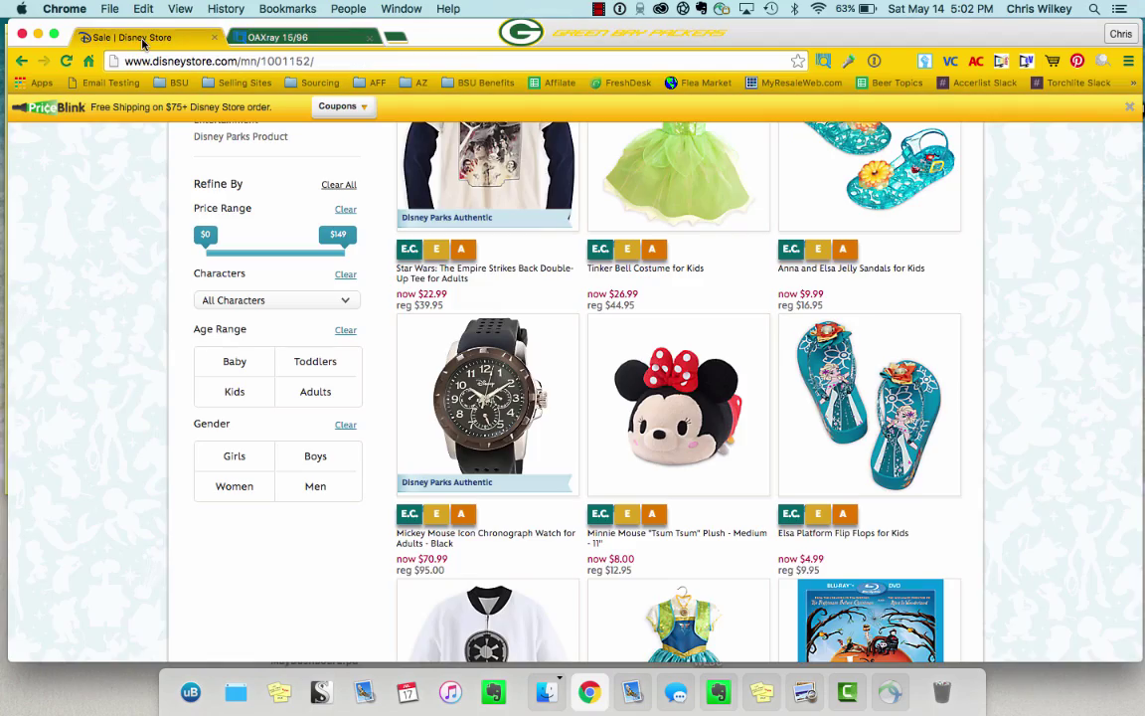
scroll(623, 261, "down", 15)
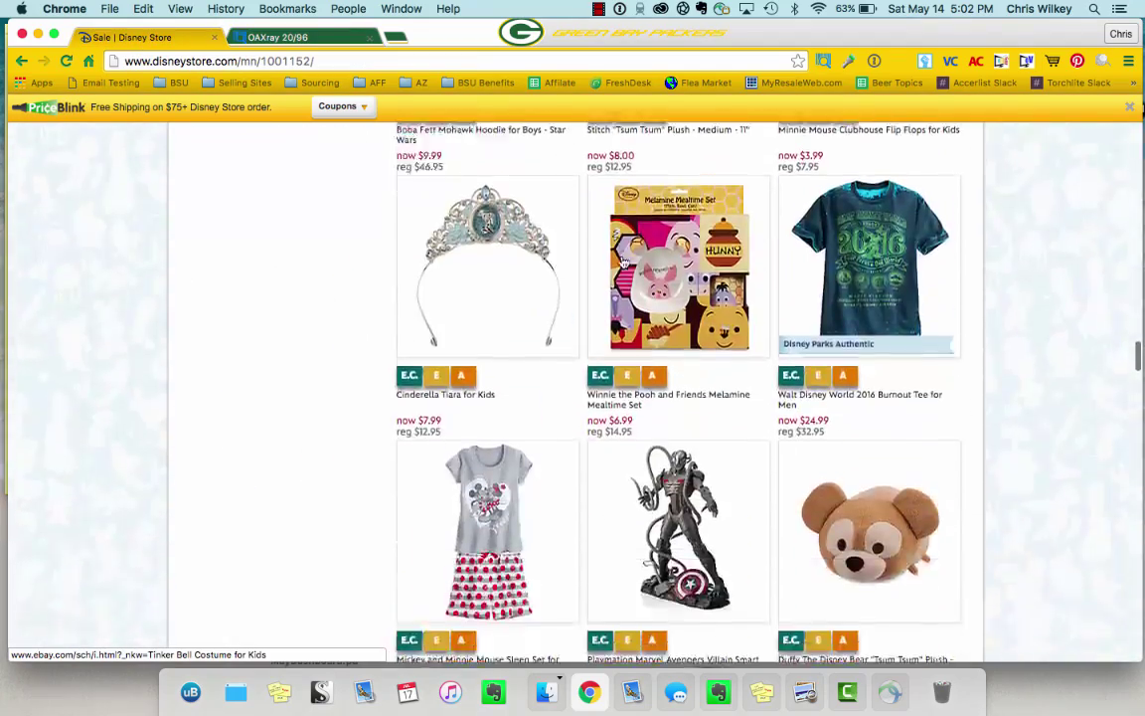
scroll(624, 262, "down", 20)
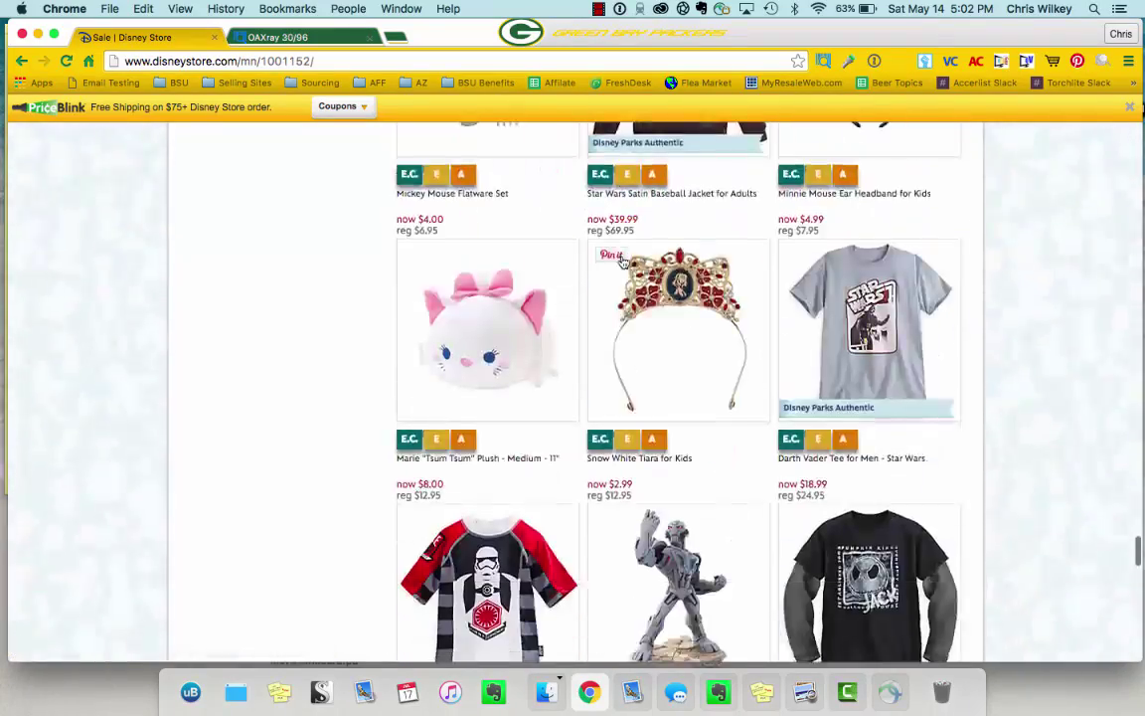
scroll(624, 261, "down", 15)
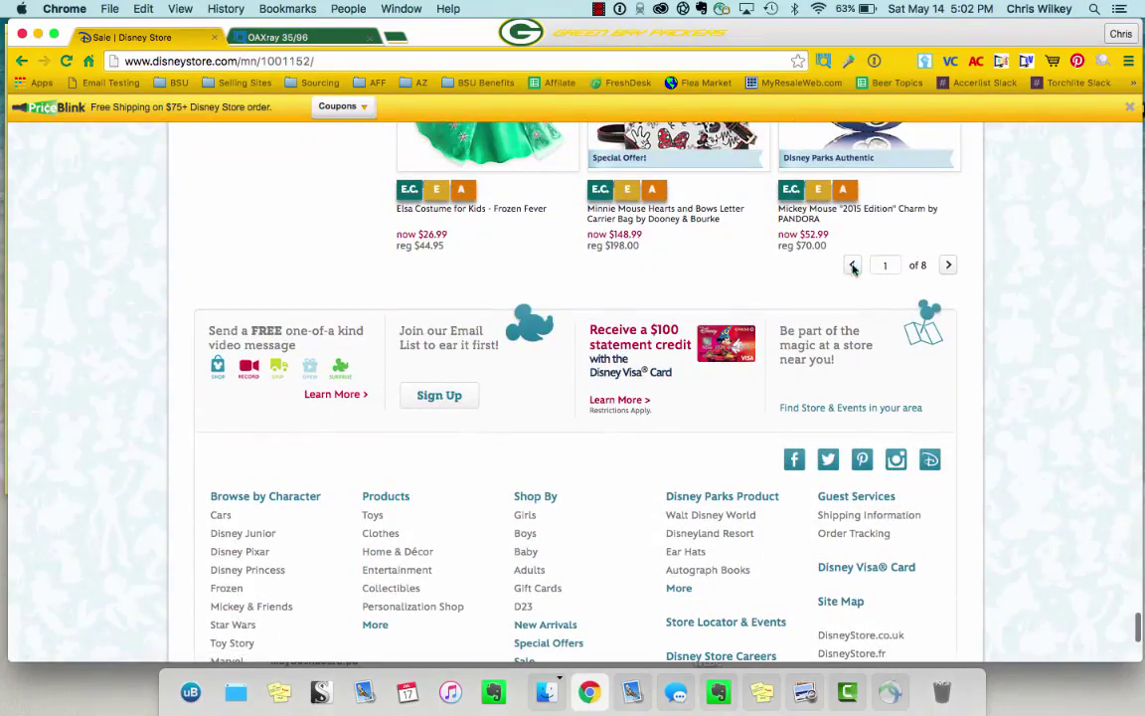
left_click(945, 265)
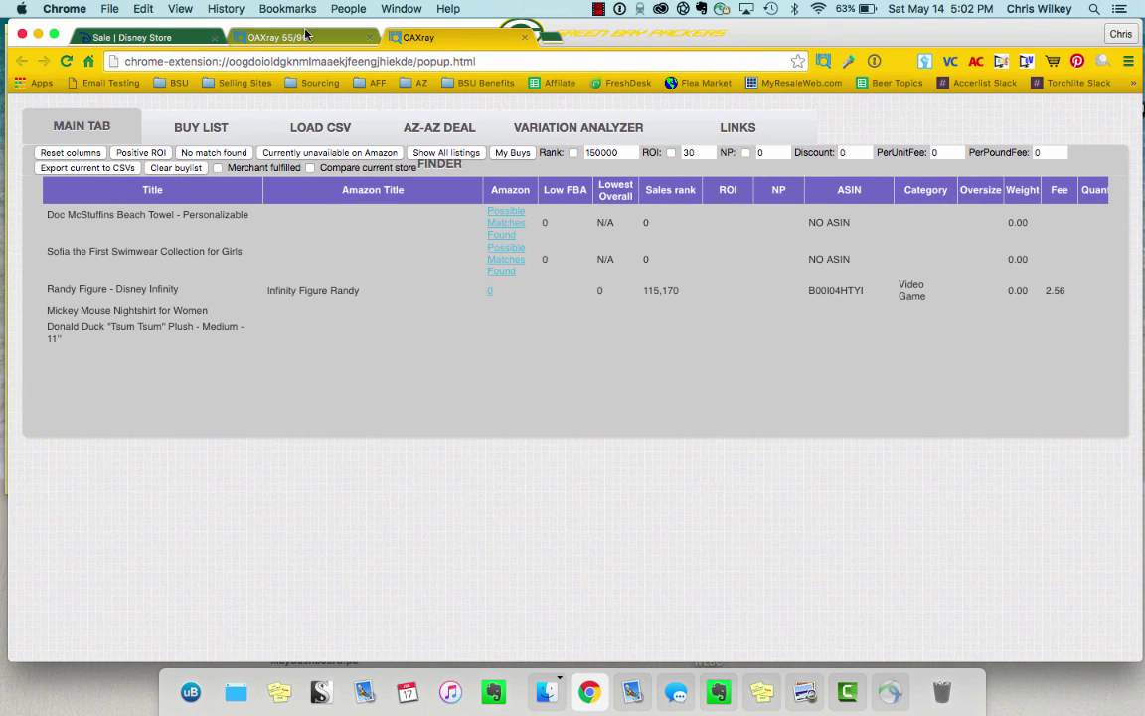
- Go to the Macy's website in a new tab
key("super+t")
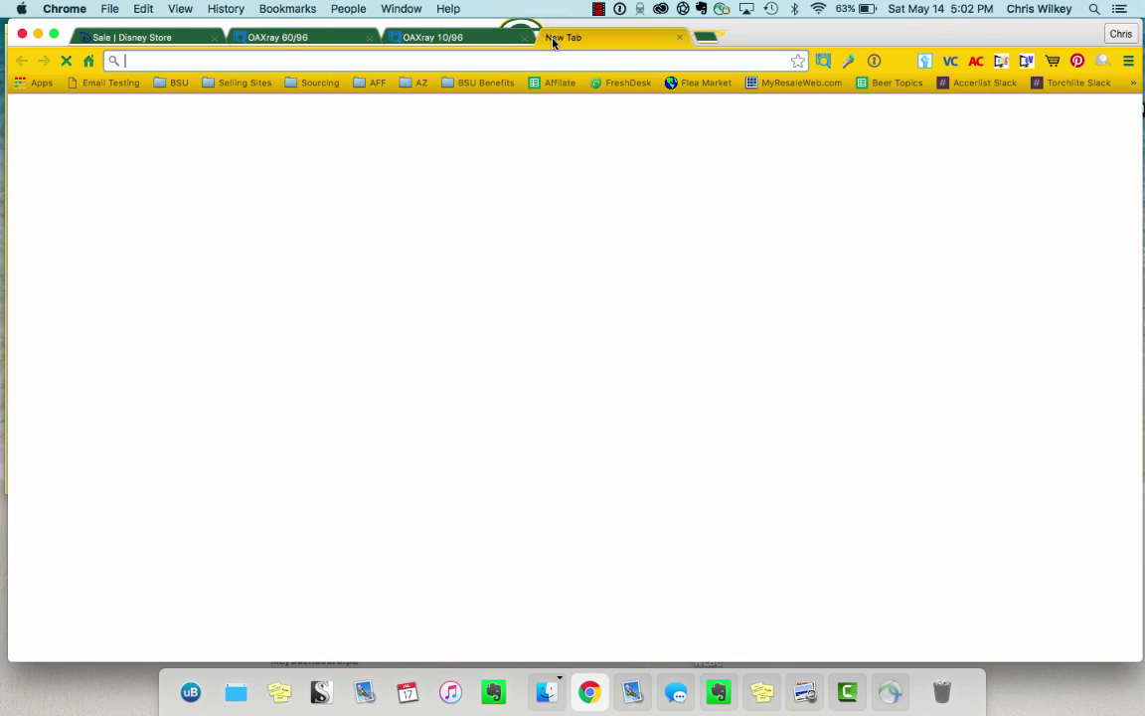
type("m")
key("BackSpace")
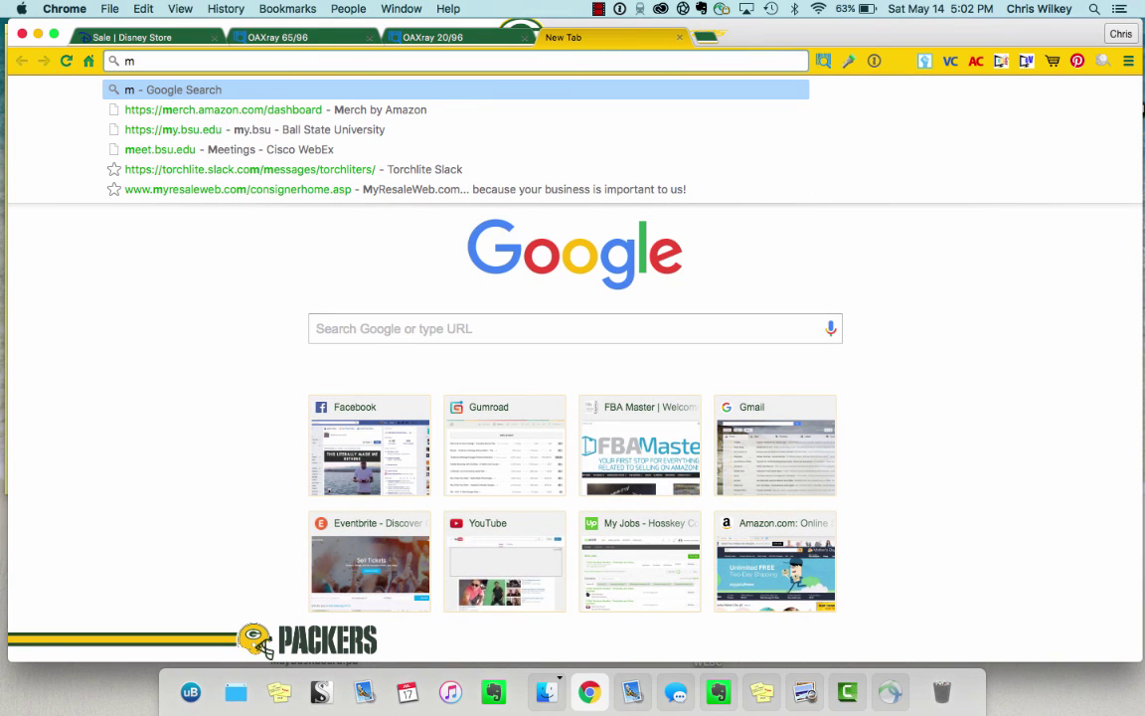
type("acys.com")
key("Return")
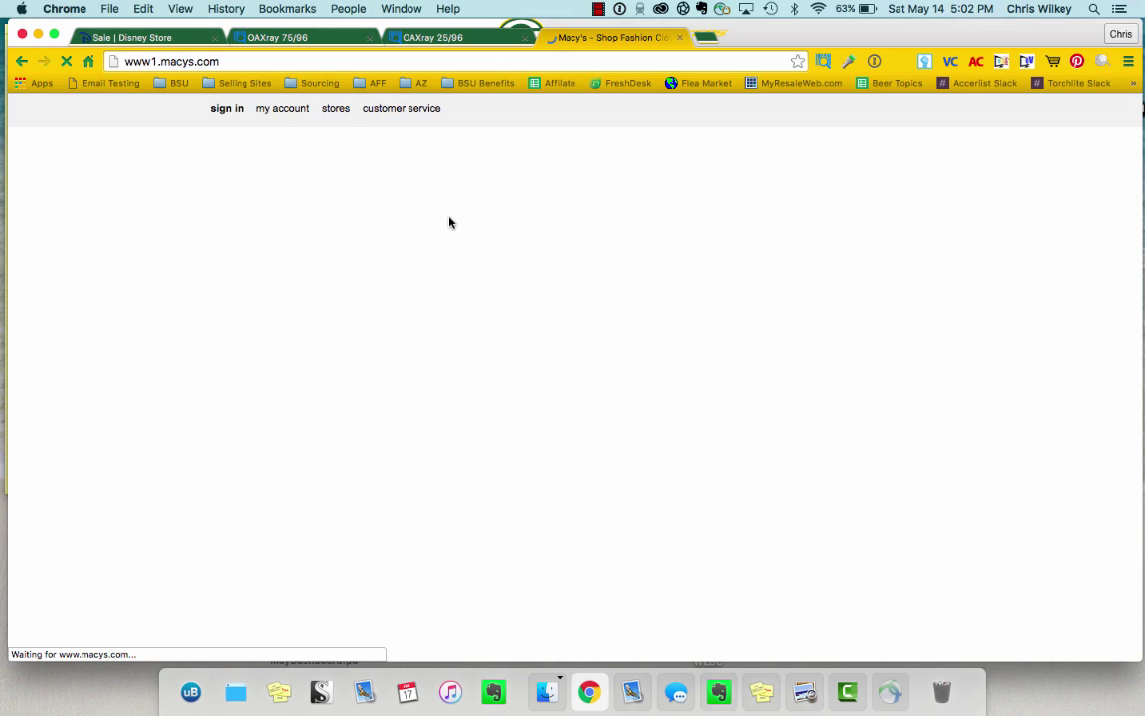
- Show all 560 Cookware items on one page, select its address, and return to OAXray results
scroll(450, 221, "down", 5)
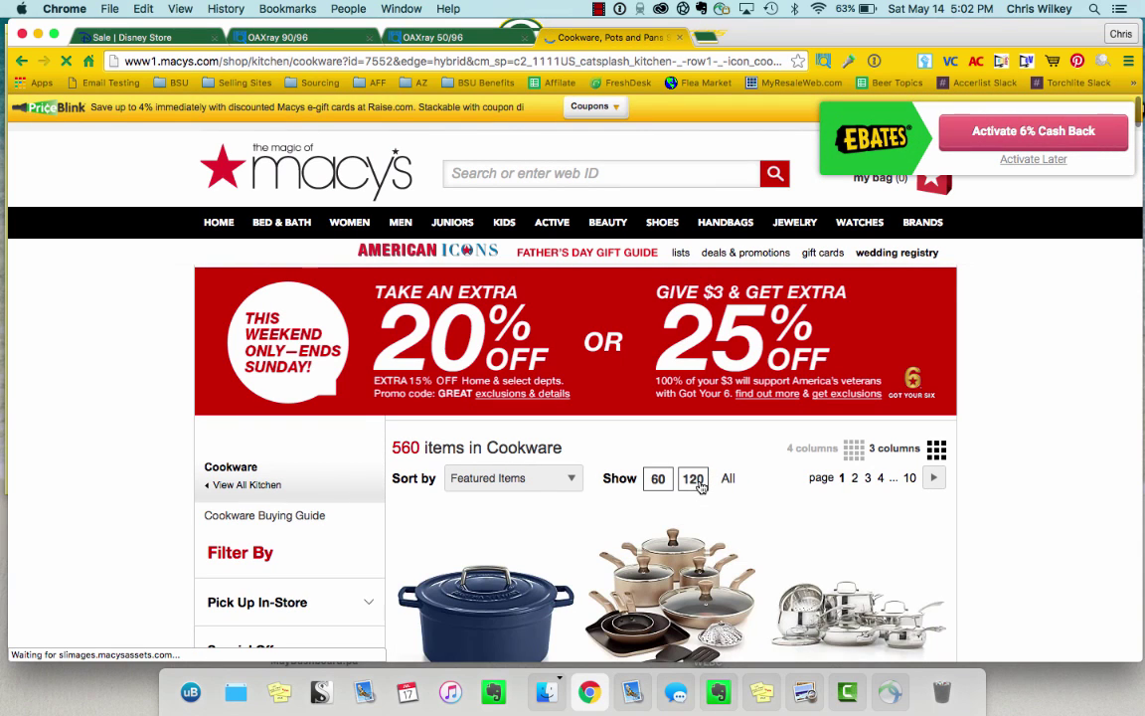
left_click(722, 486)
mouse_move(607, 222)
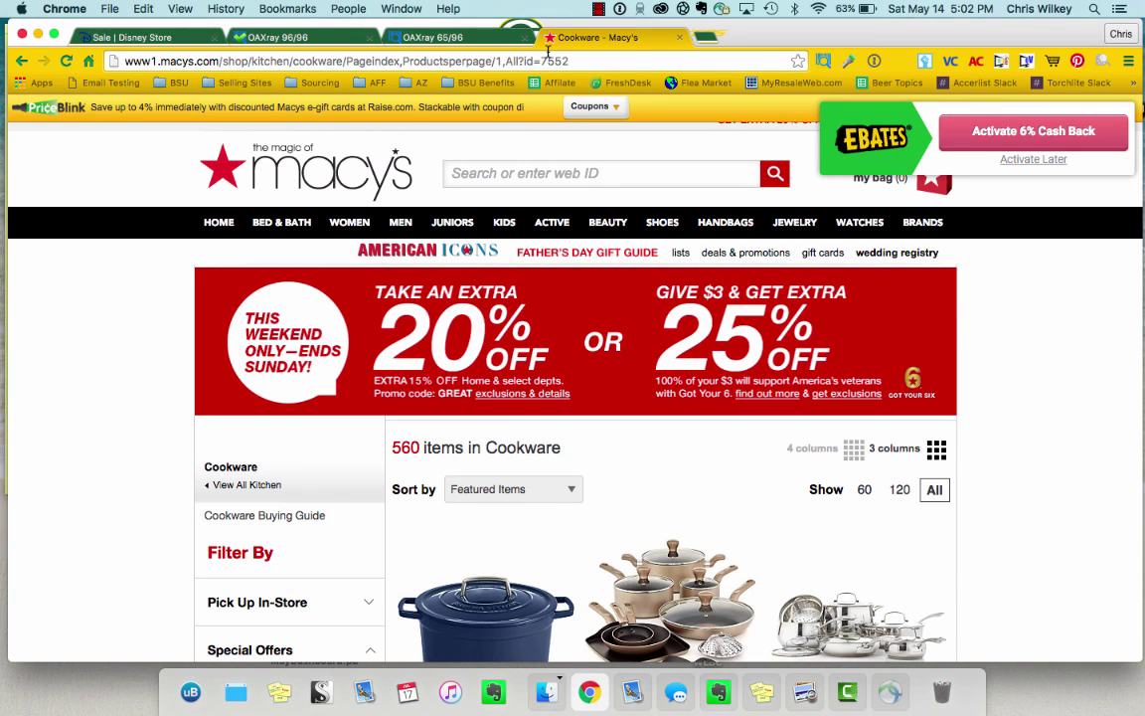
left_click(546, 59)
key("super+c")
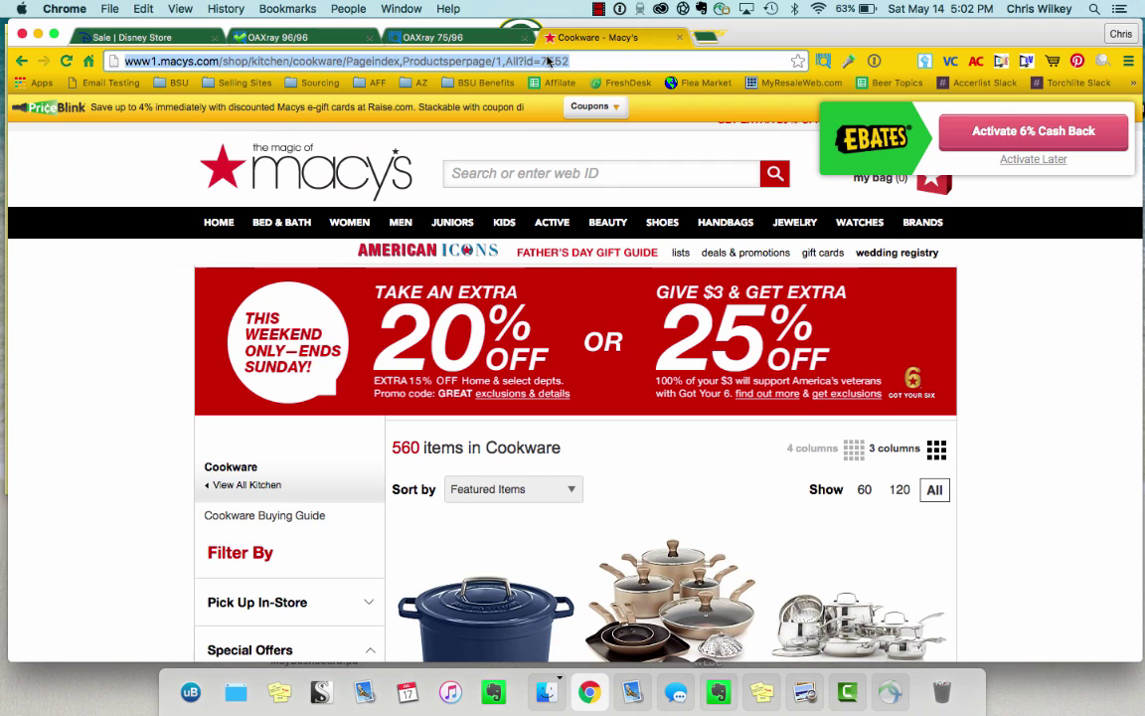
left_click(285, 37)
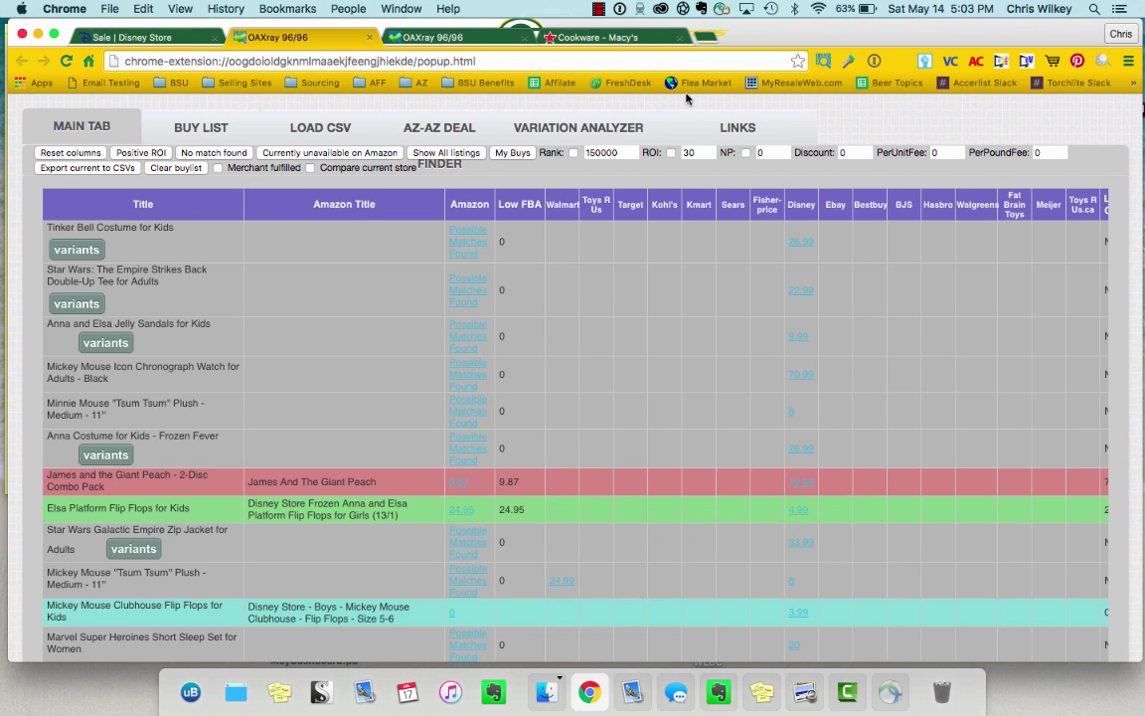
- Paste the Macy's Cookware address into OAXray's Links list
left_click(714, 130)
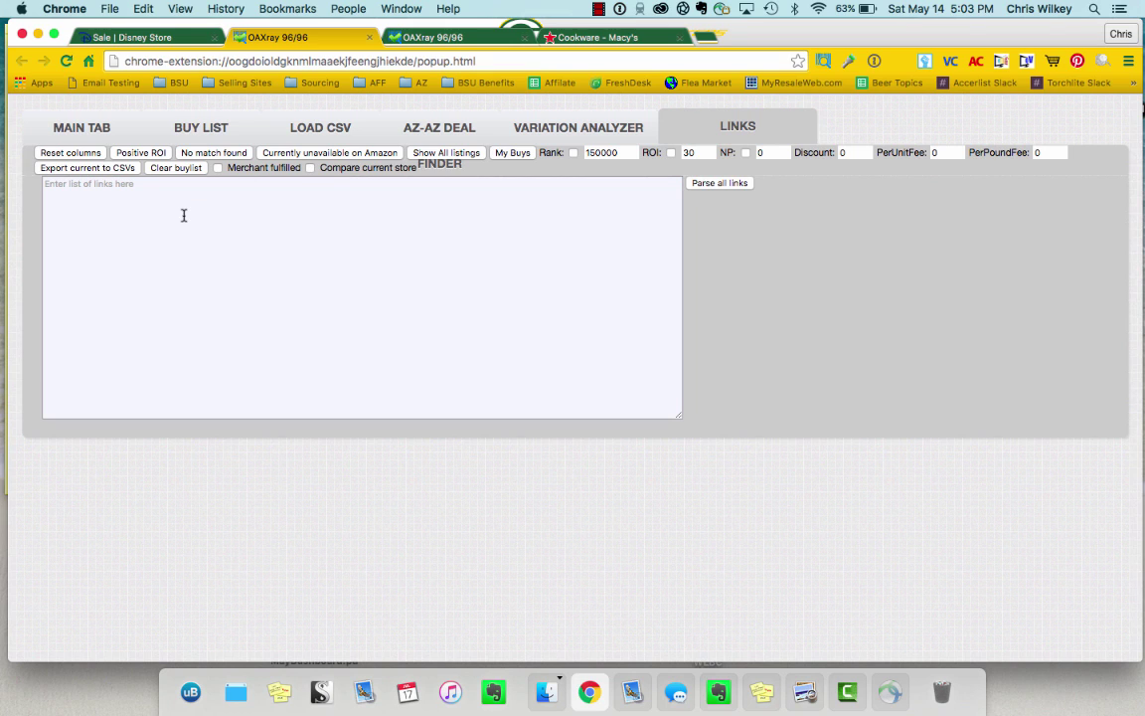
left_click(353, 266)
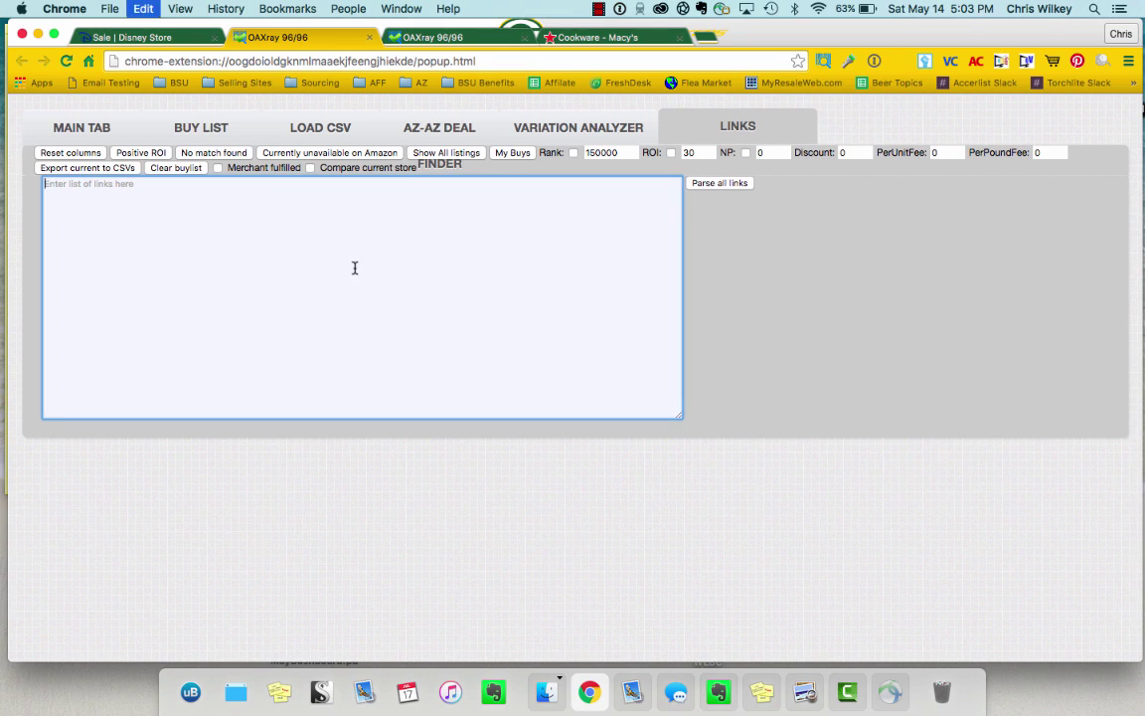
key("super+v")
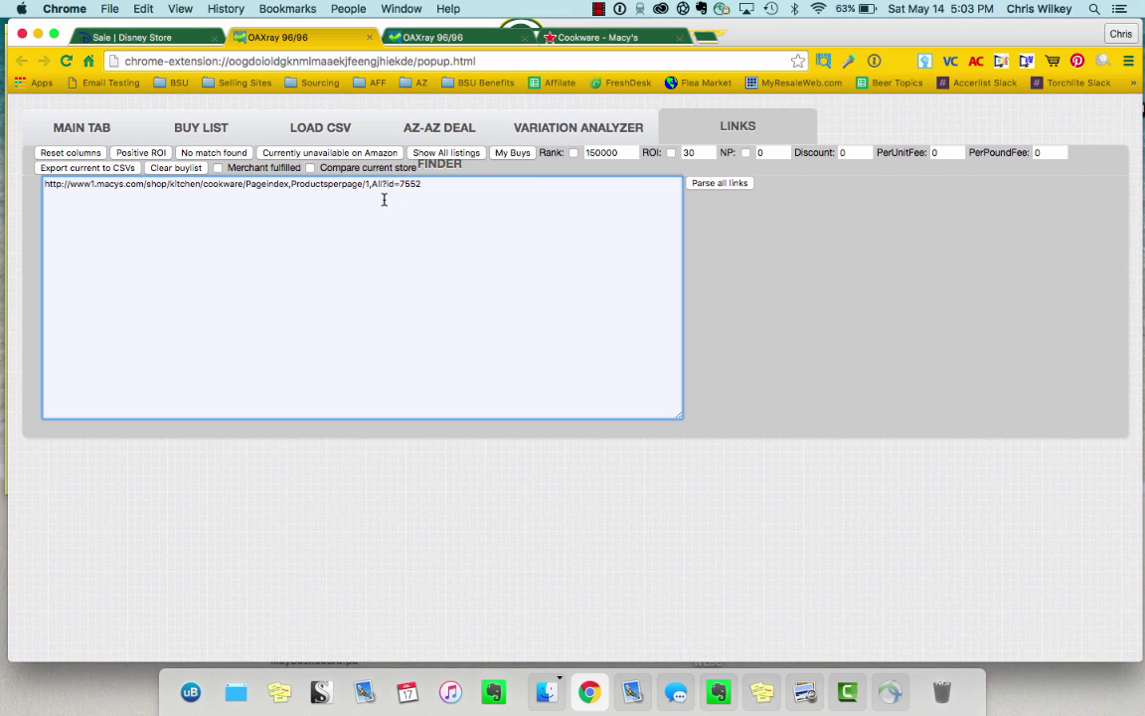
- Close the duplicate OAXray tab and paste the Disney Store Sale address below the Macy's link
left_click(591, 37)
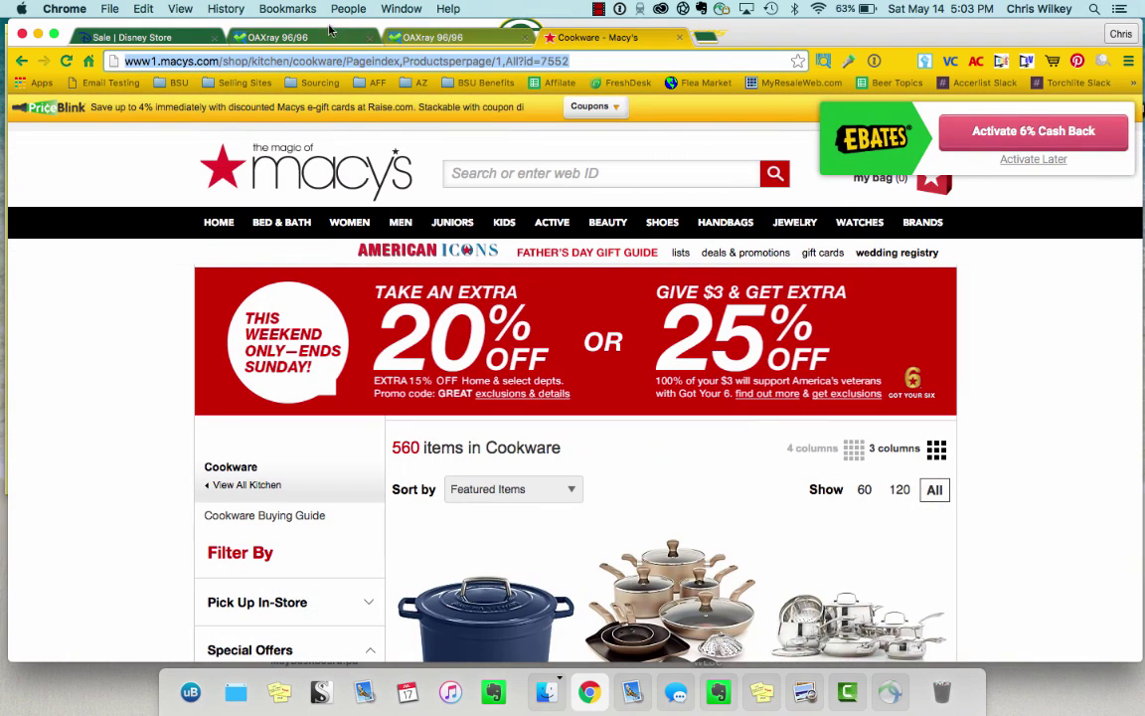
left_click(705, 37)
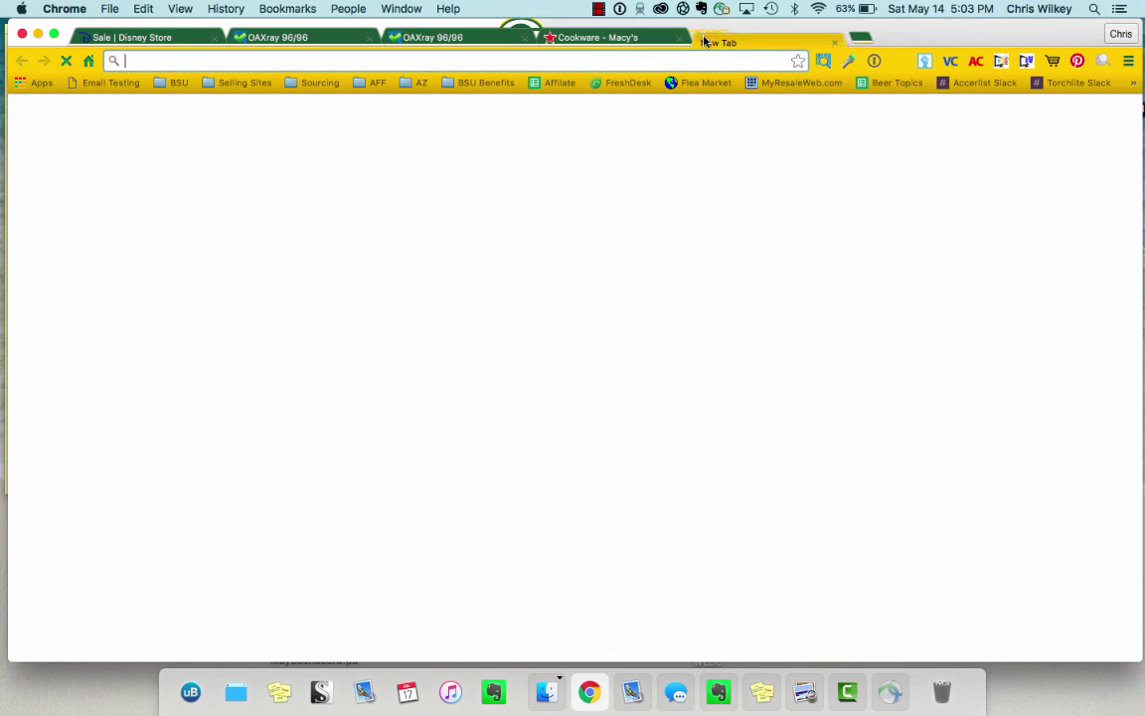
left_click(179, 36)
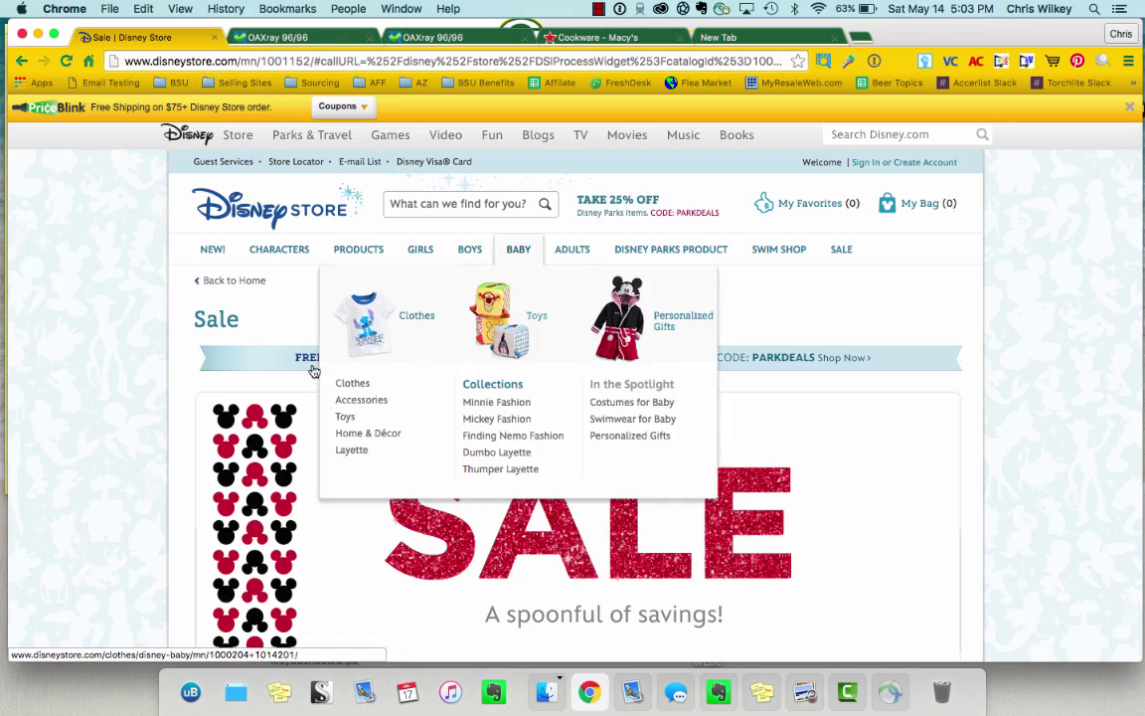
scroll(248, 281, "down", 10)
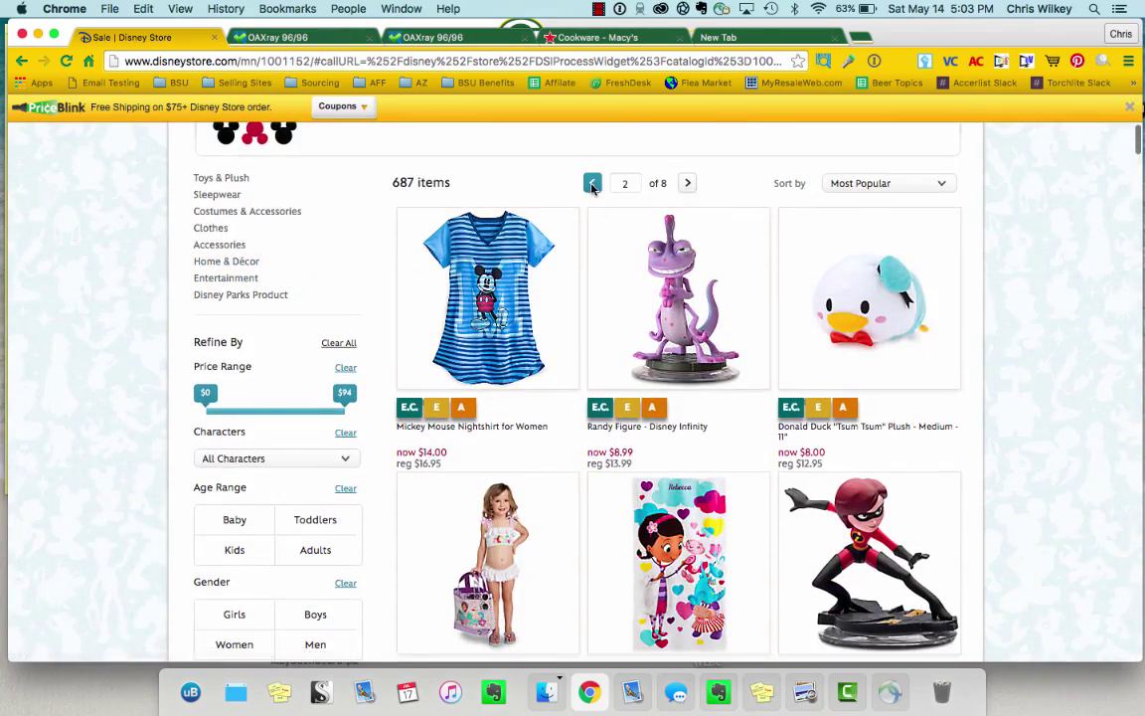
scroll(597, 298, "up", 10)
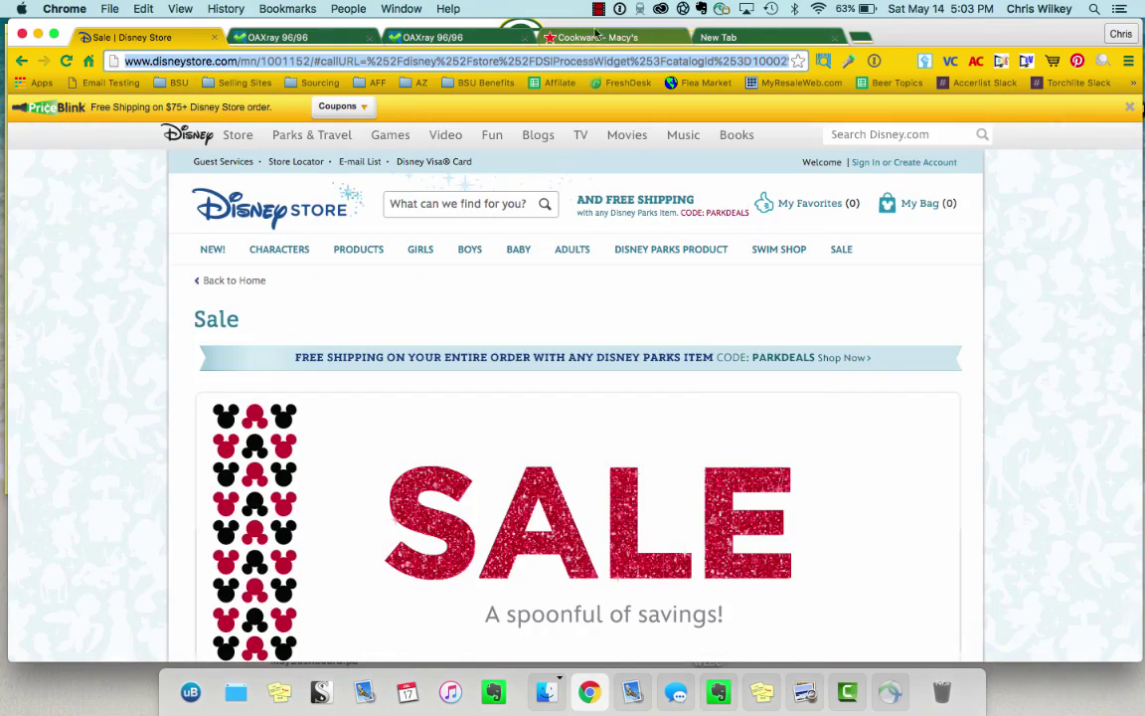
left_click(502, 40)
left_click(524, 37)
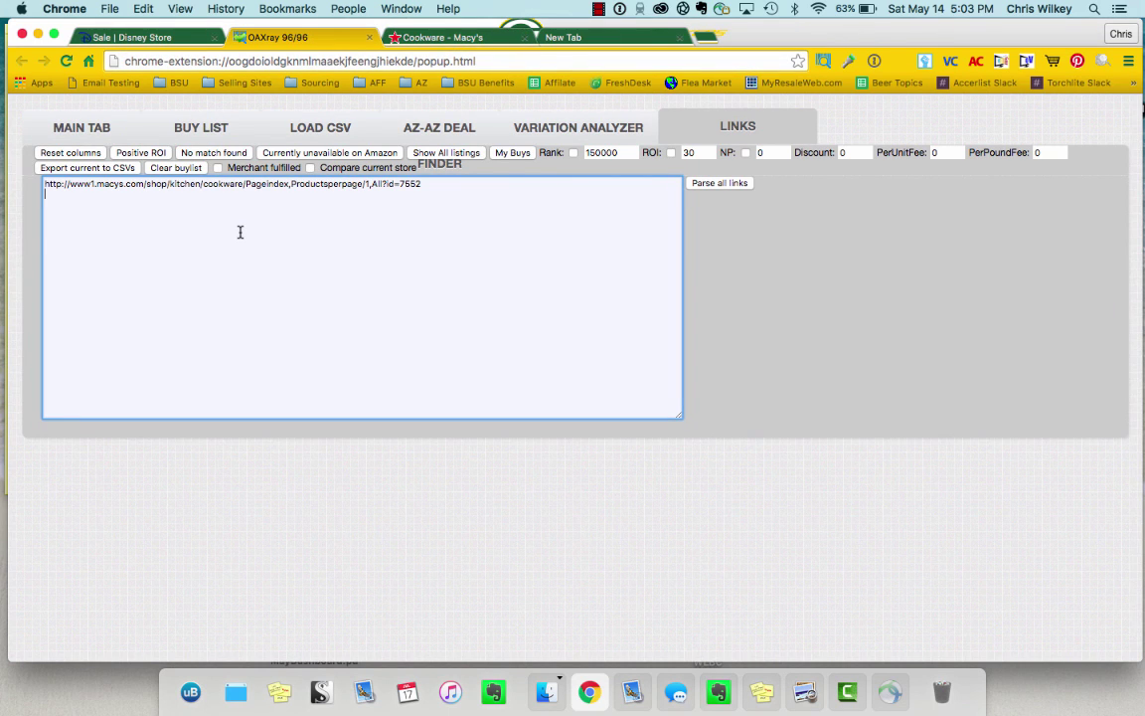
type("http://www.disneystore.com/mn/1001152/#callURL=%252Fdisney%252Fstore%252FDSIProcessWidget%253FcatalogId%253D10002%2526langId%253D-1%2526storeId%253D10051%2526templateId%253DWidth-3_4-ProductList%2526widgetName%253DItems_listing%2526widgetObjId%253DobjItemsListing%2526sectionName%253DRight%2526initialN%253D1001152%2526navNum%253D96%2526pageCmdName%253DproductListPage%2526numDim%253D%2526N%253D1001152%2526zoneName%253DDisneyNavigationPageZone&sort=sortProductsMostPopular")
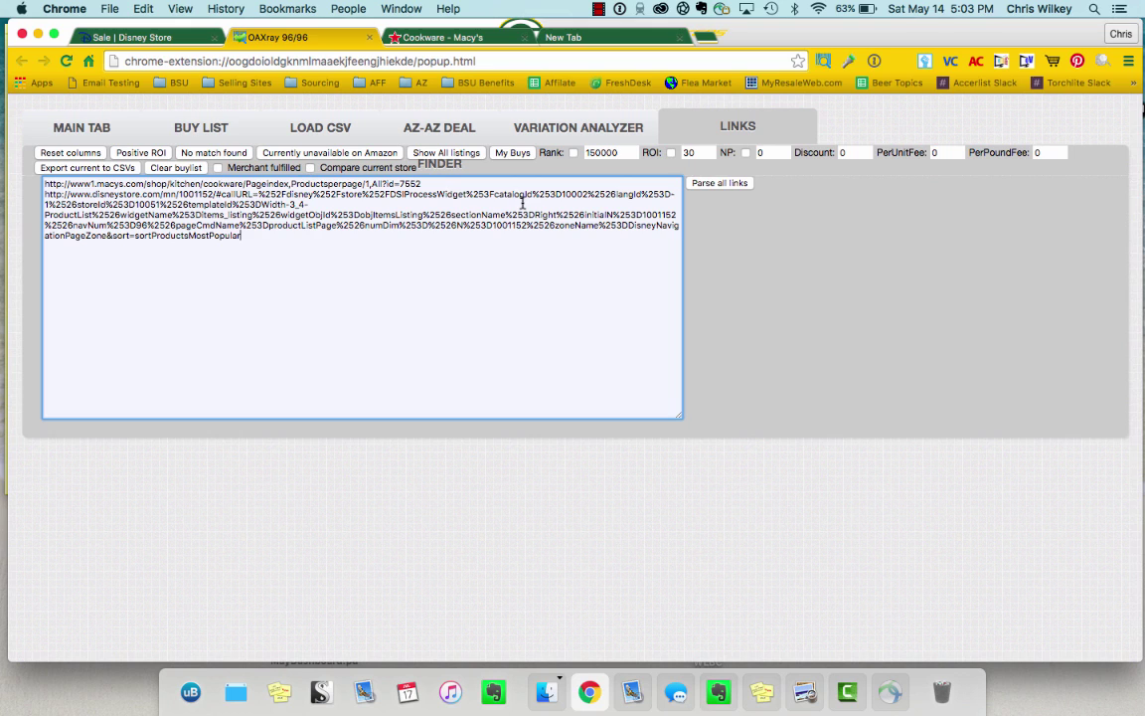
- Close the Cookware - Macy's tab and run 'Parse all links' on both store URLs
left_click(525, 36)
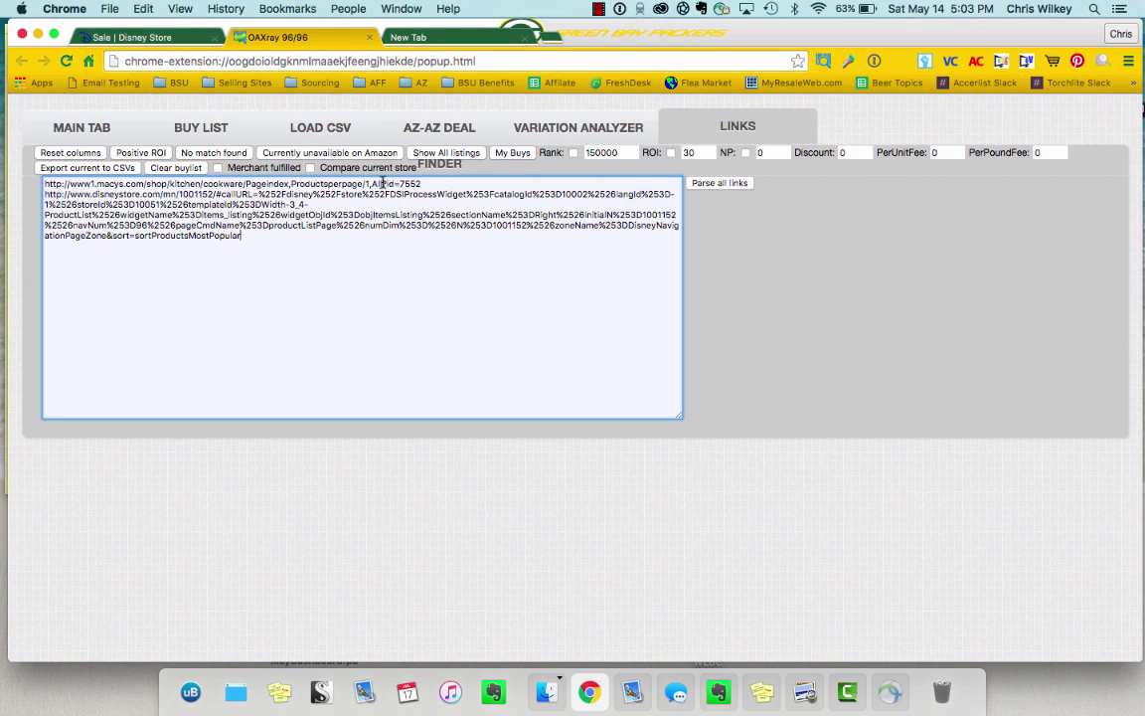
left_click_drag(382, 184, 346, 184)
left_click(382, 184)
left_click(723, 187)
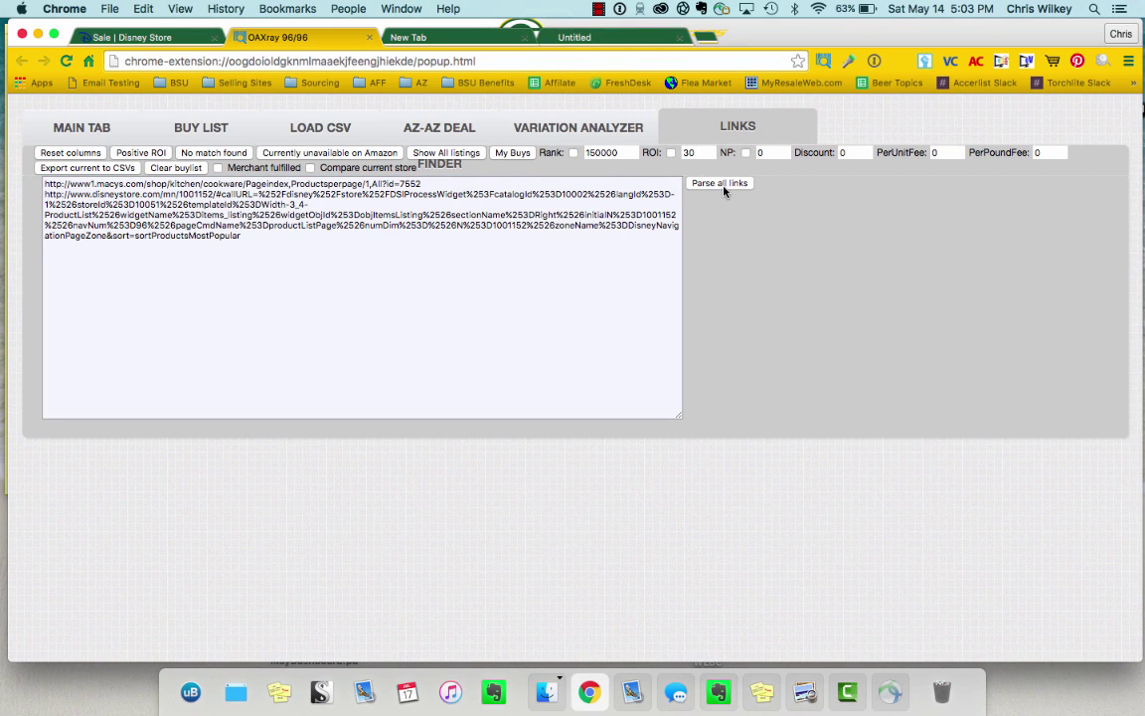
- Check the macys.com page the parser opened and close the leftover blank tabs
left_click(614, 37)
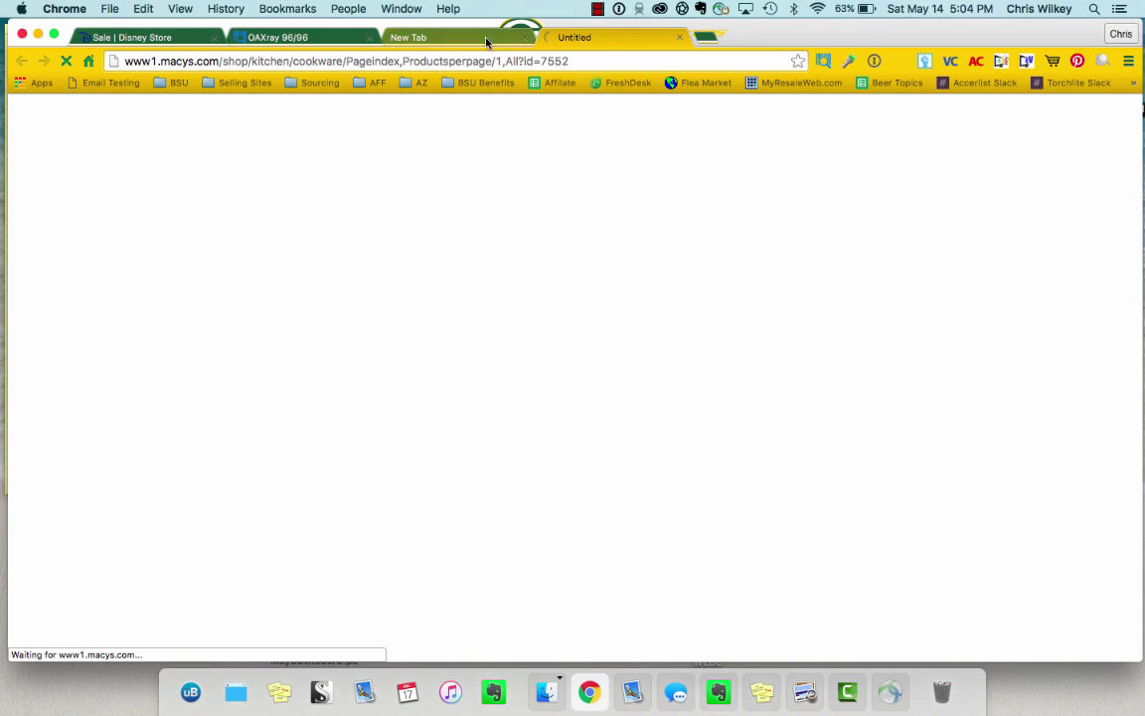
left_click(438, 37)
left_click(524, 37)
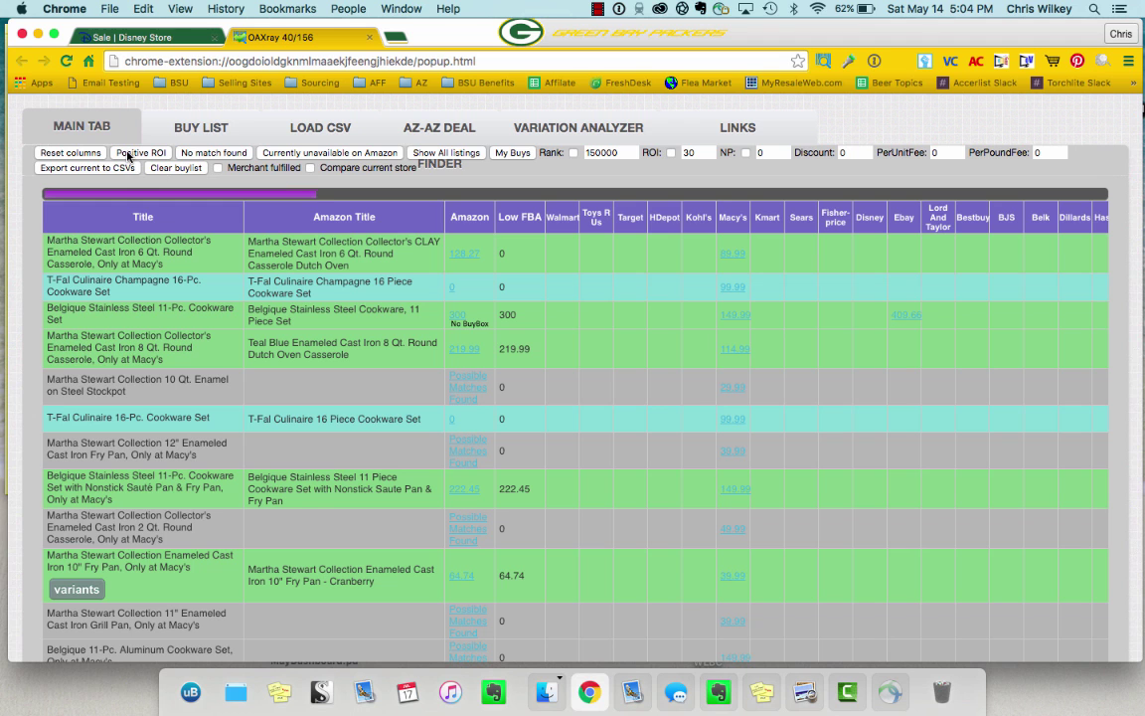
- Apply the Positive ROI filter and review the Sales rank and ROI columns
left_click(133, 153)
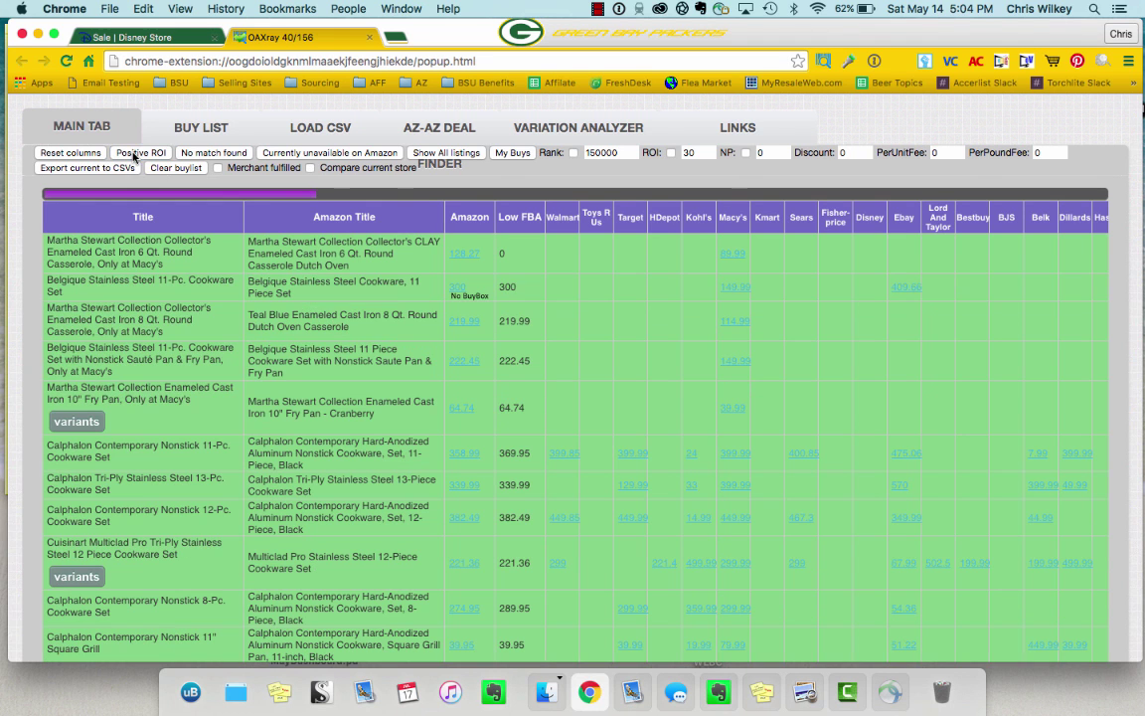
scroll(407, 325, "right", 10)
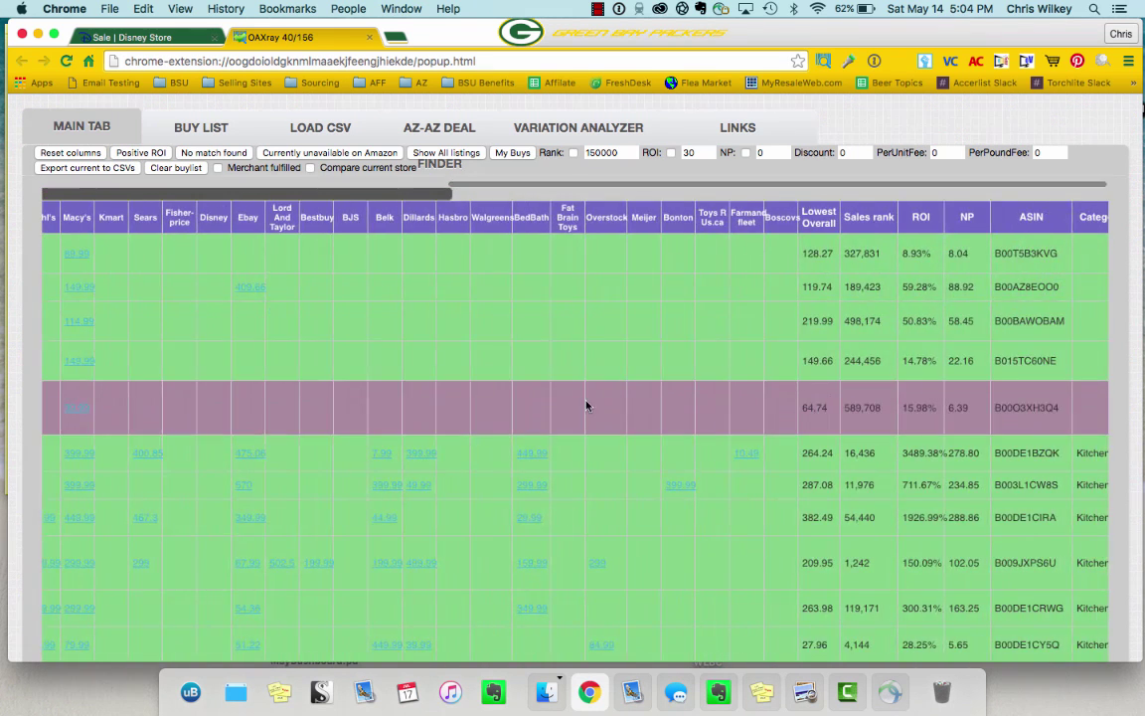
scroll(587, 406, "down", 3)
scroll(800, 281, "left", 10)
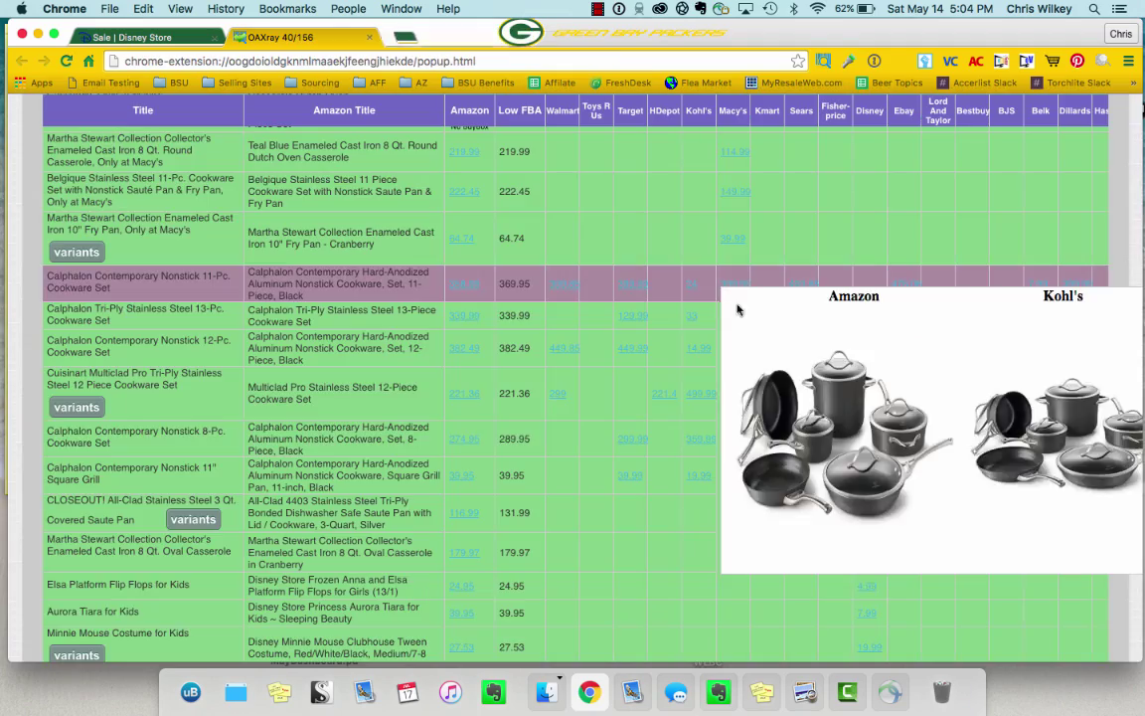
scroll(690, 440, "down", 10)
scroll(691, 443, "right", 10)
scroll(691, 443, "up", 10)
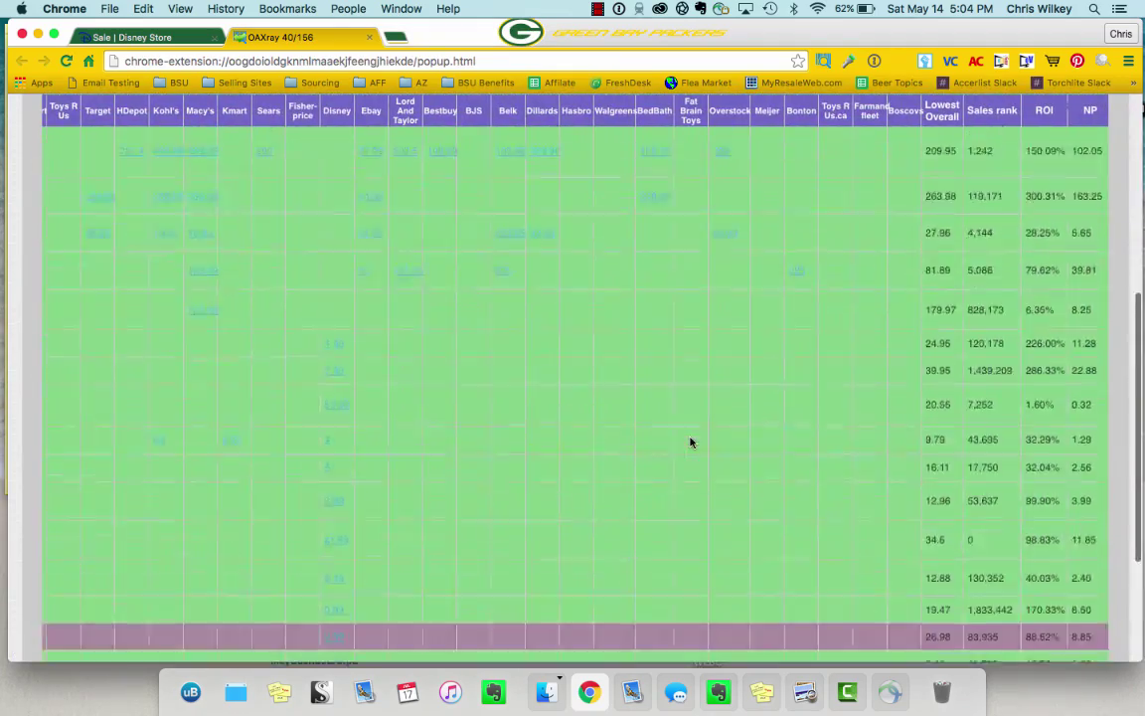
scroll(691, 442, "left", 10)
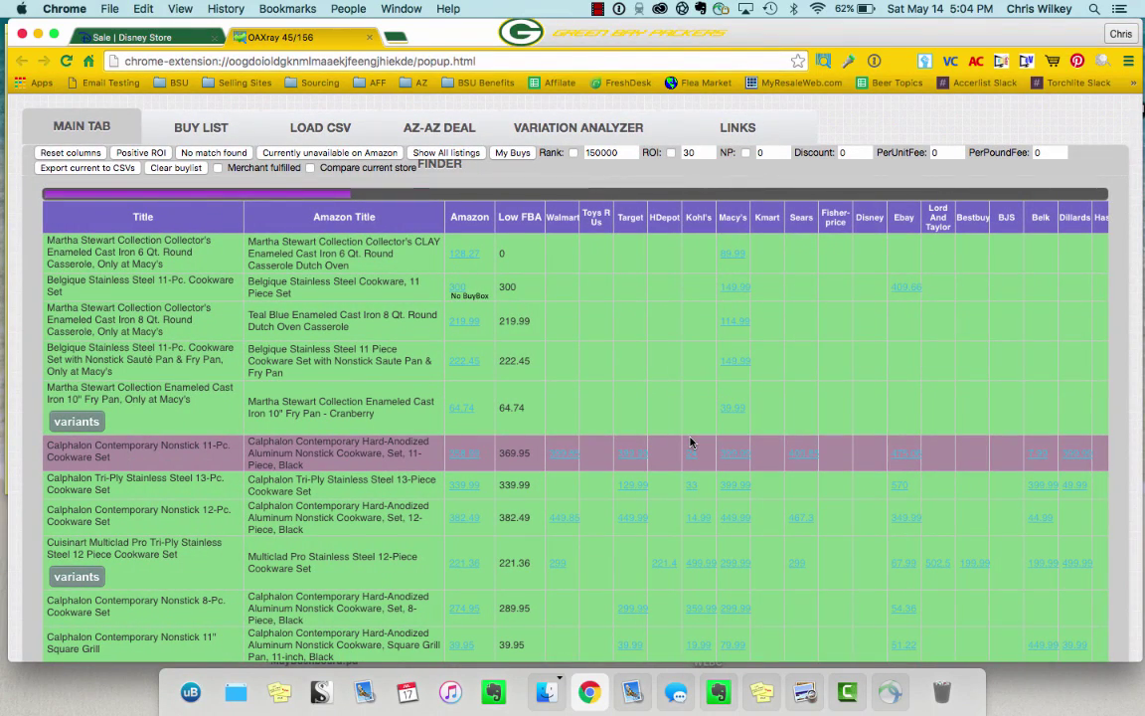
- Show the LINKS tab and highlight the Macy's and Disney Store URLs while parsing reaches 156/156
left_click(689, 130)
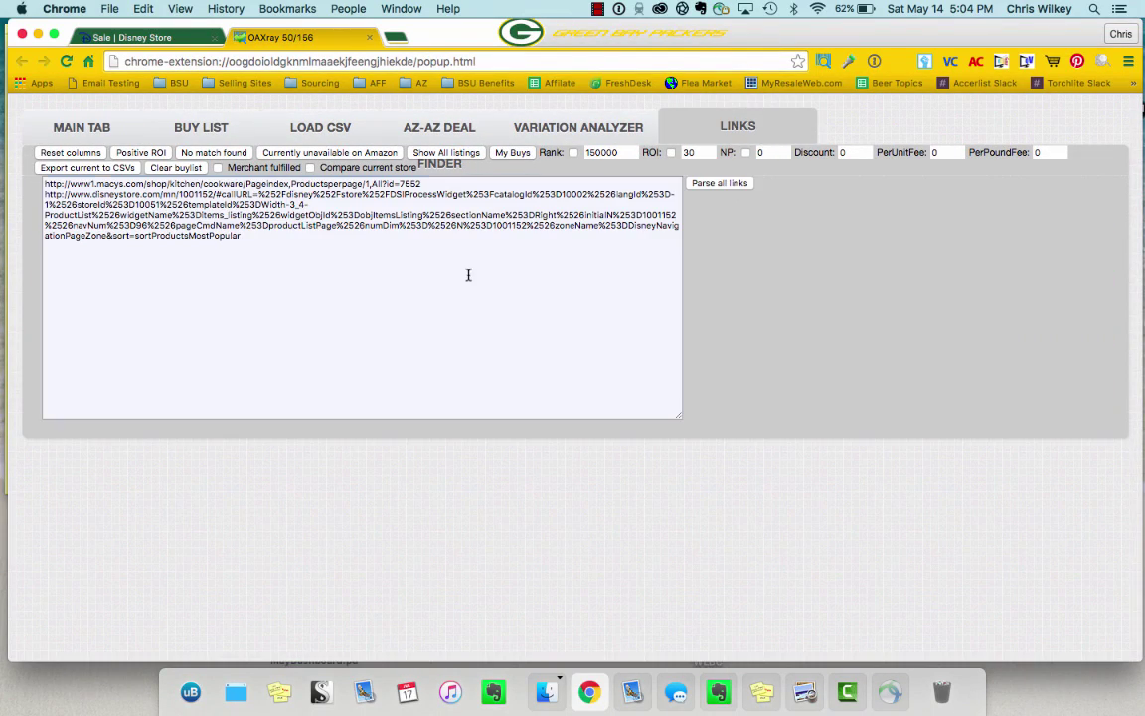
left_click_drag(469, 274, 20, 180)
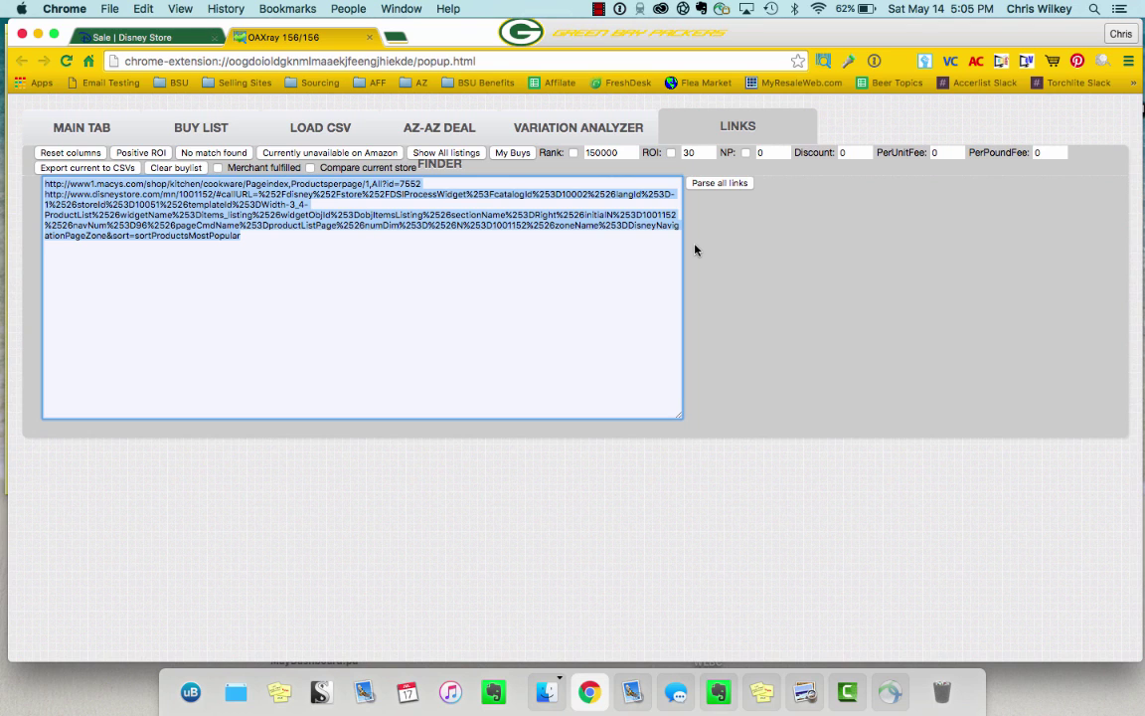
left_click_drag(491, 242, 17, 180)
- Review the finished MAIN TAB results and apply the Positive ROI filter to hide unmatched items
left_click(53, 117)
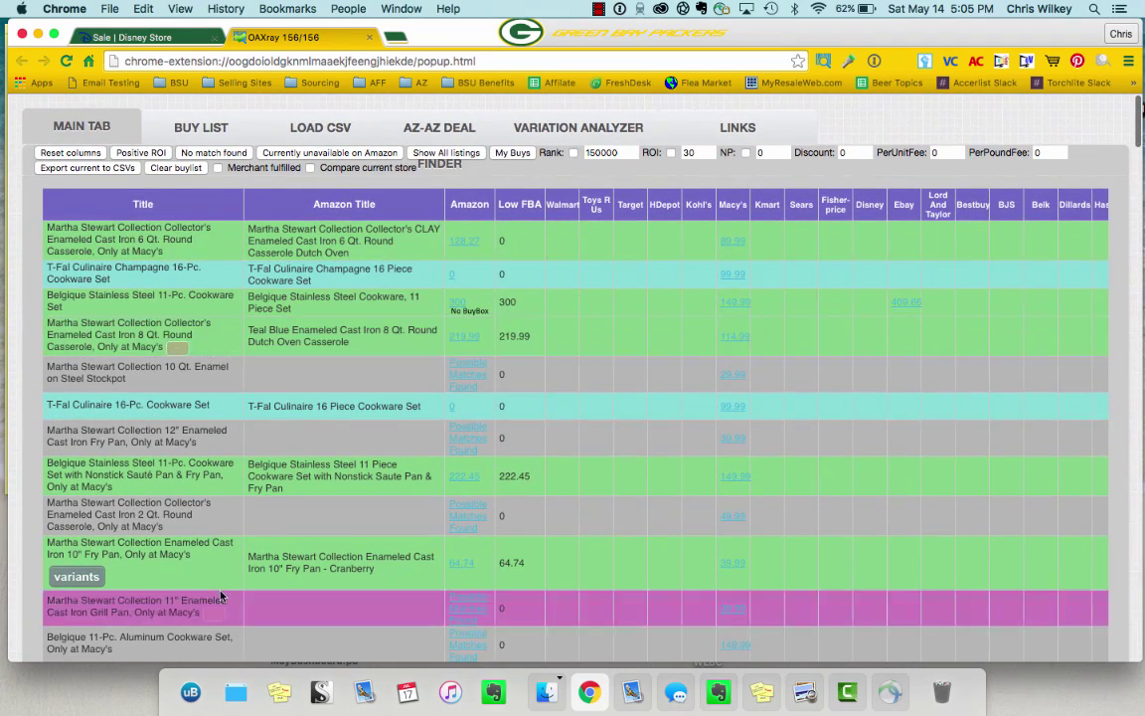
scroll(220, 596, "down", 15)
scroll(220, 595, "up", 15)
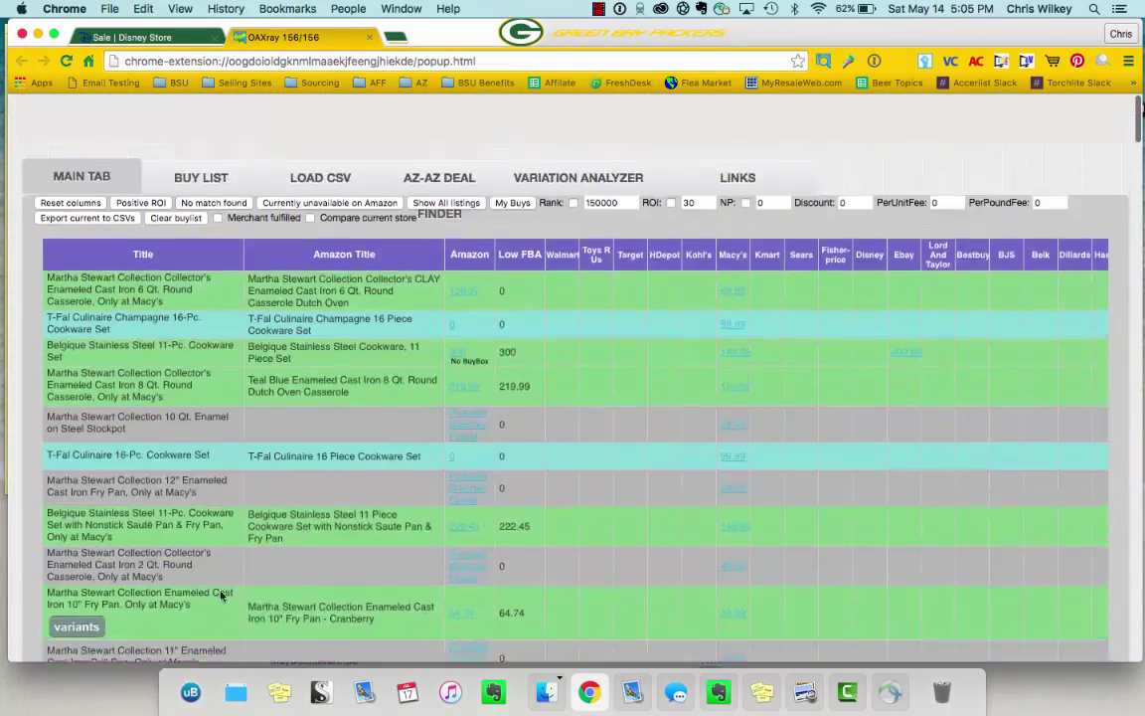
left_click(138, 147)
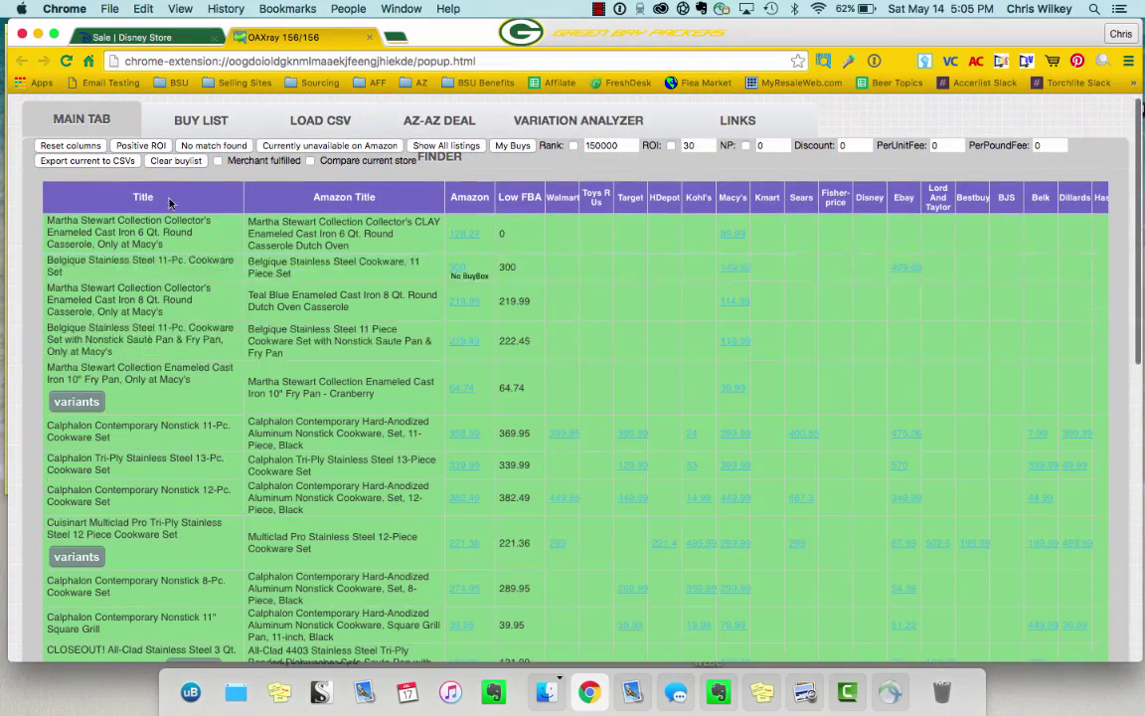